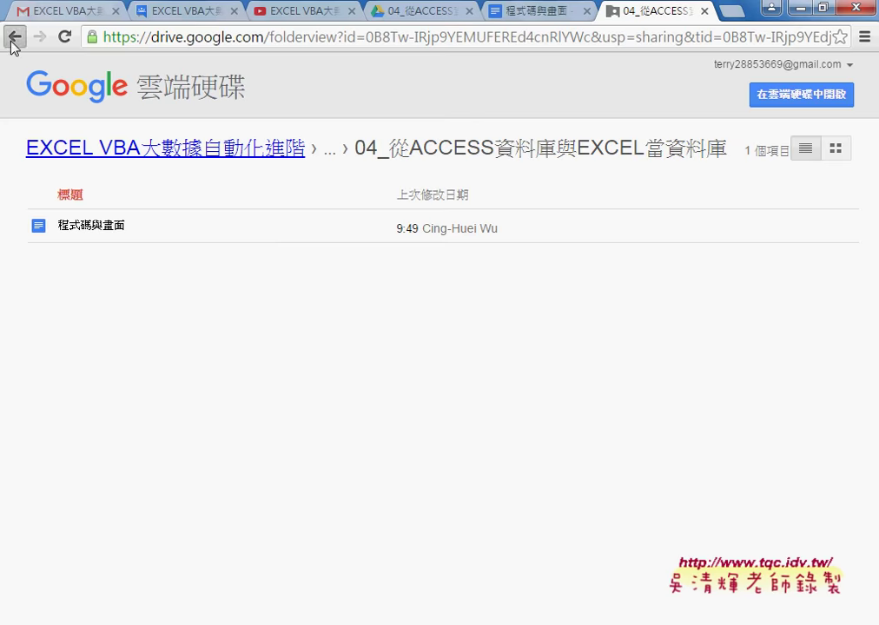
# - Go back from 問題06 into 04_從ACCESS資料庫與EXCEL當資料庫 and preview the 程式碼與畫面 document
pyautogui.click(14, 37)
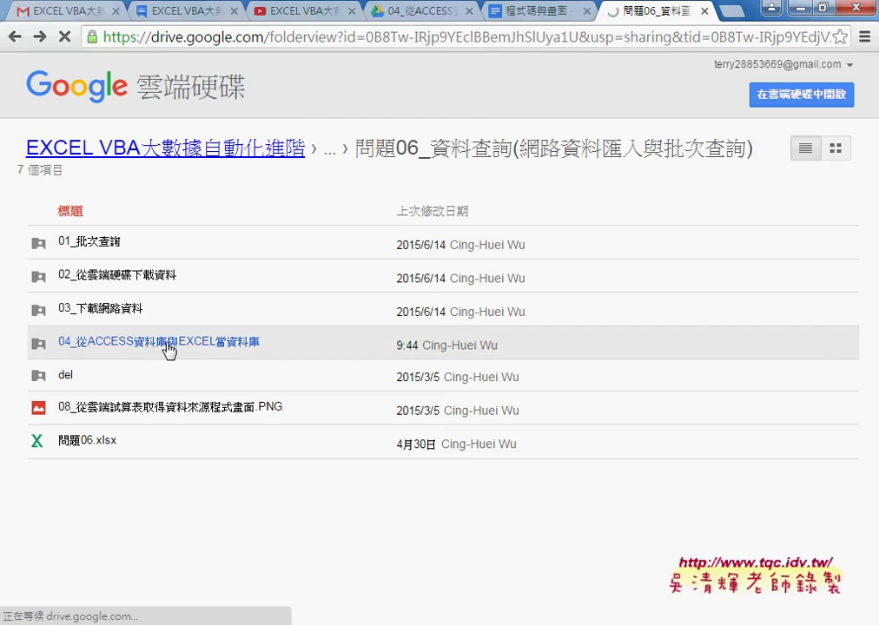
pyautogui.click(167, 348)
pyautogui.click(91, 226)
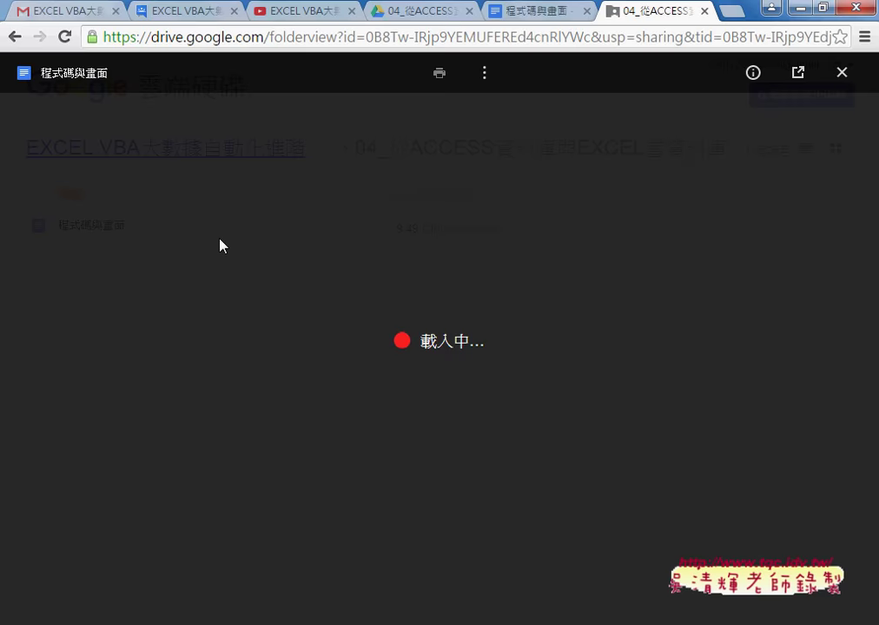
# - Open 程式碼與畫面 in its own tab, scroll to section 2 and select 'EXCEL匯入' in its heading
pyautogui.click(797, 76)
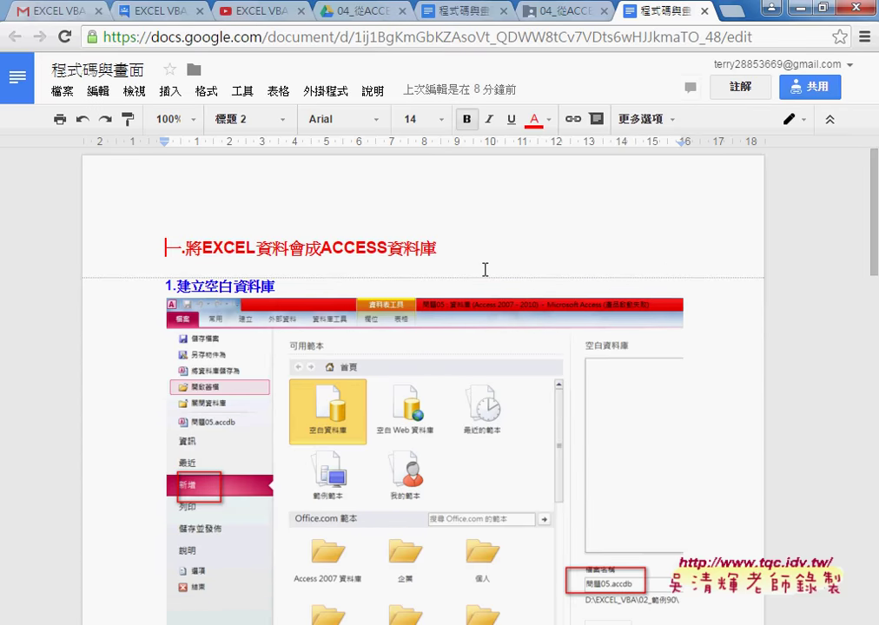
pyautogui.scroll(-1, 485, 271)
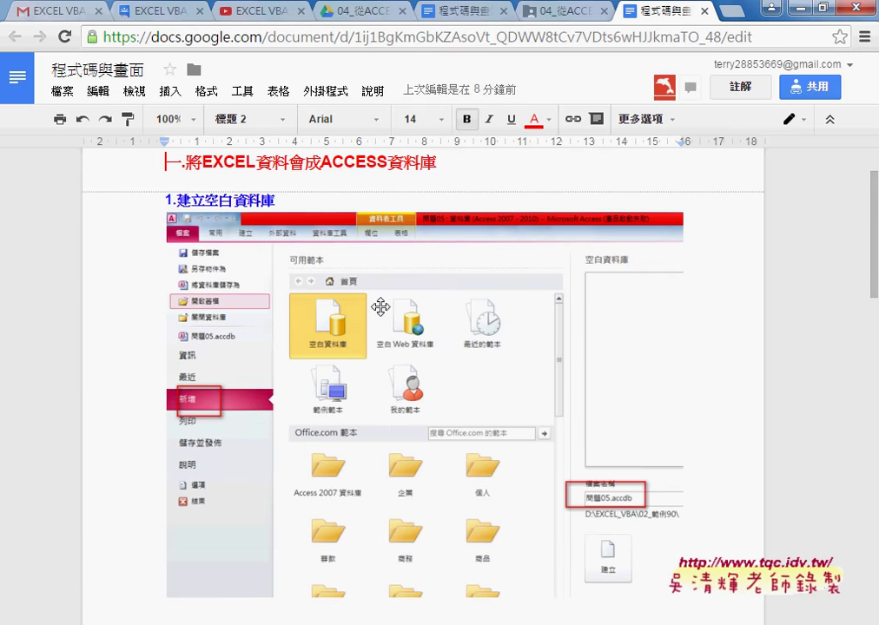
pyautogui.scroll(-2, 592, 409)
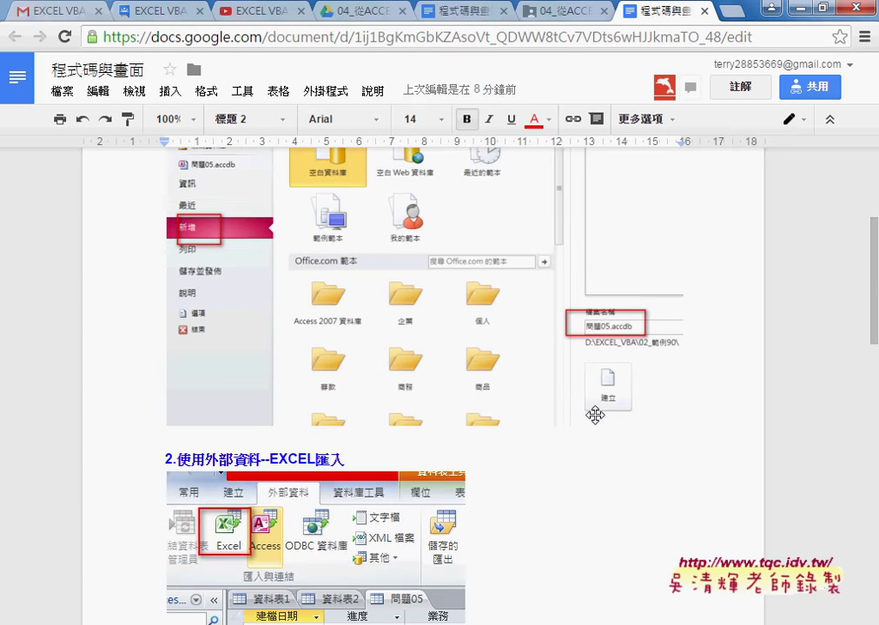
pyautogui.scroll(-3, 363, 378)
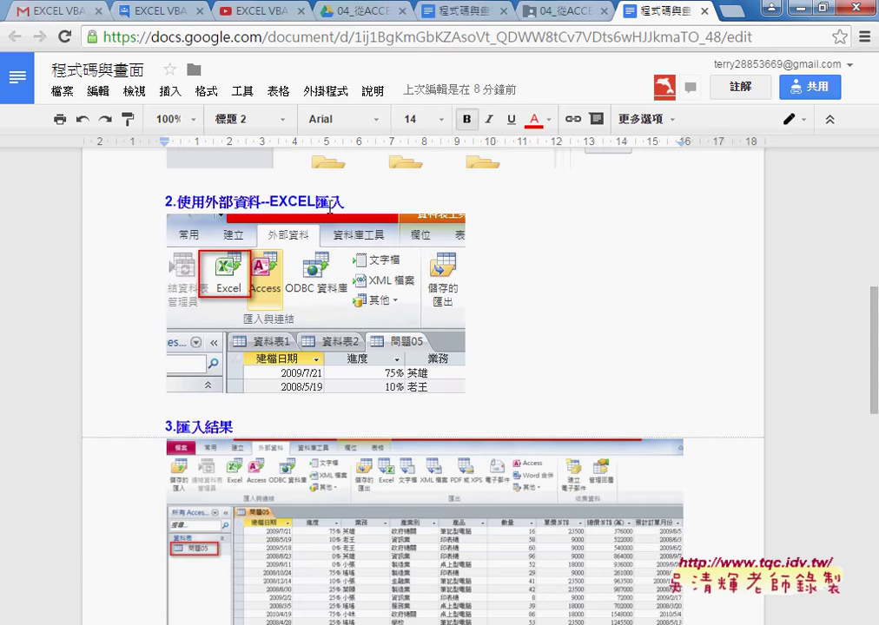
pyautogui.moveTo(269, 202); pyautogui.dragTo(344, 203)
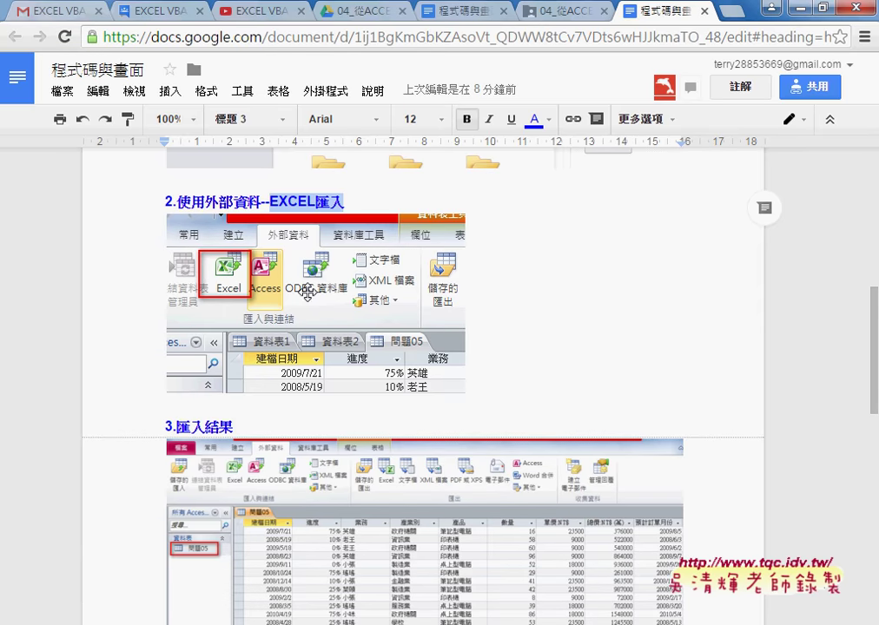
# - Scroll to section 4, circle 問題05.xlsx and 問題05.accdb in red, and draw a linking arrow
pyautogui.scroll(-3, 418, 313)
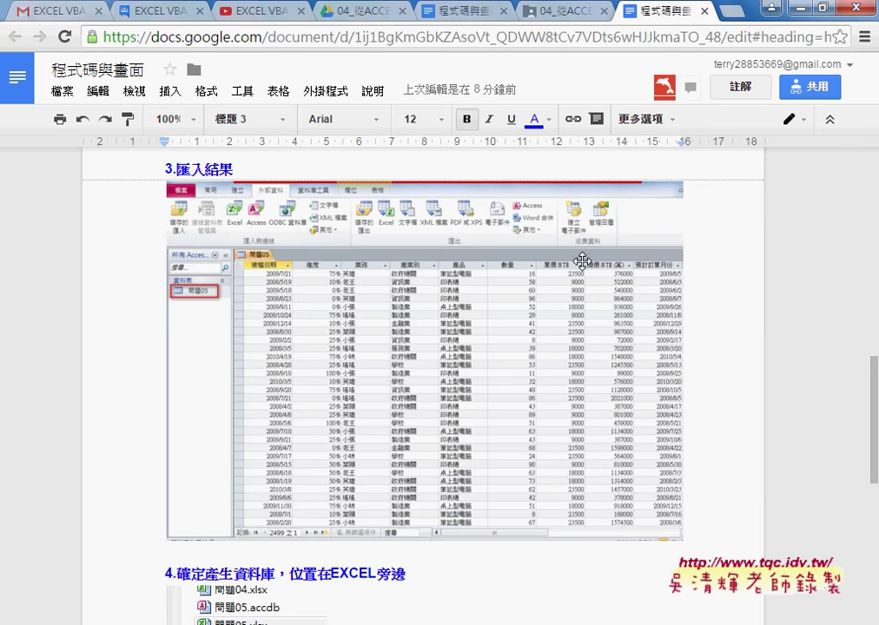
pyautogui.scroll(-3, 630, 399)
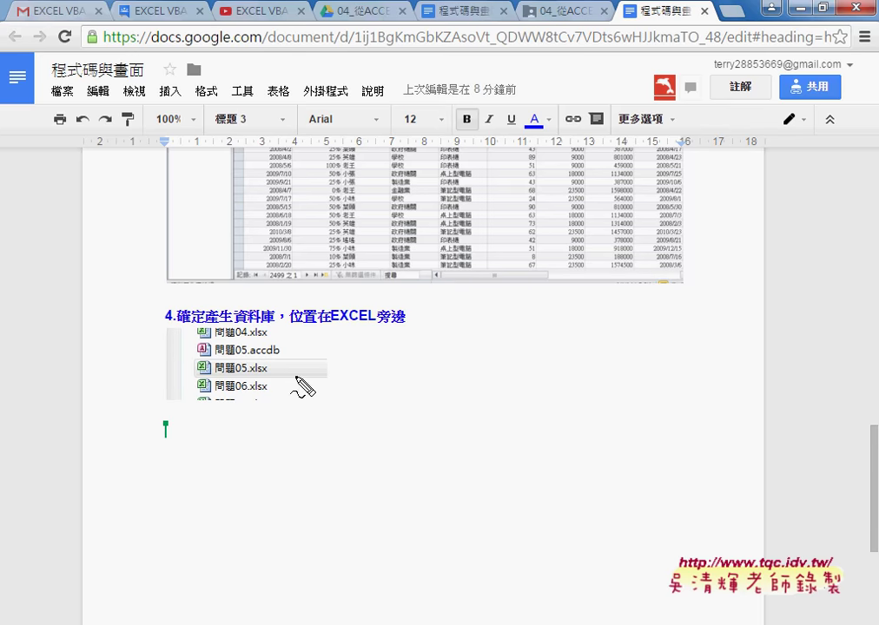
pyautogui.moveTo(268, 380)
pyautogui.mouseDown()
pyautogui.moveTo(191, 374)
pyautogui.moveTo(291, 386)
pyautogui.mouseUp()
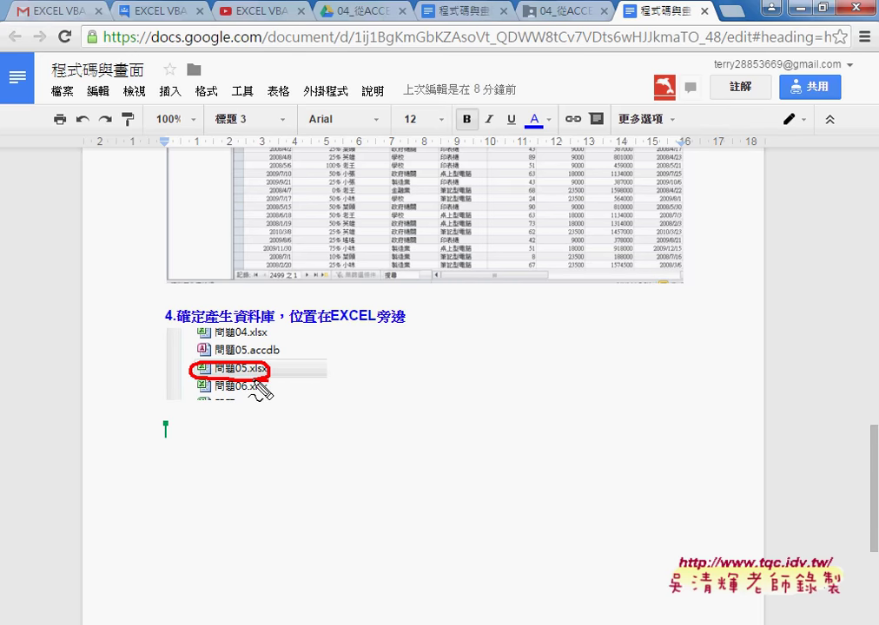
pyautogui.moveTo(184, 354); pyautogui.dragTo(296, 349)
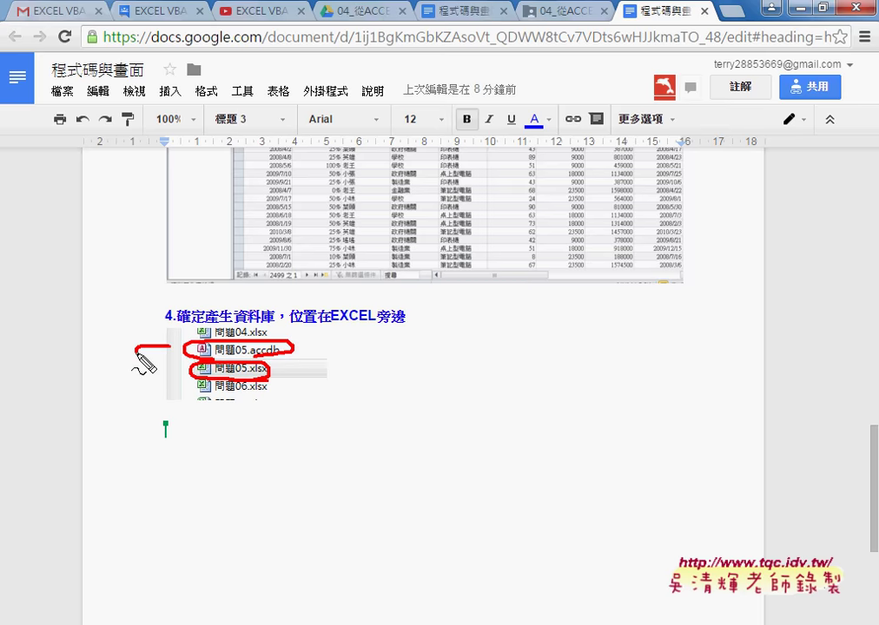
pyautogui.moveTo(171, 349); pyautogui.dragTo(189, 373)
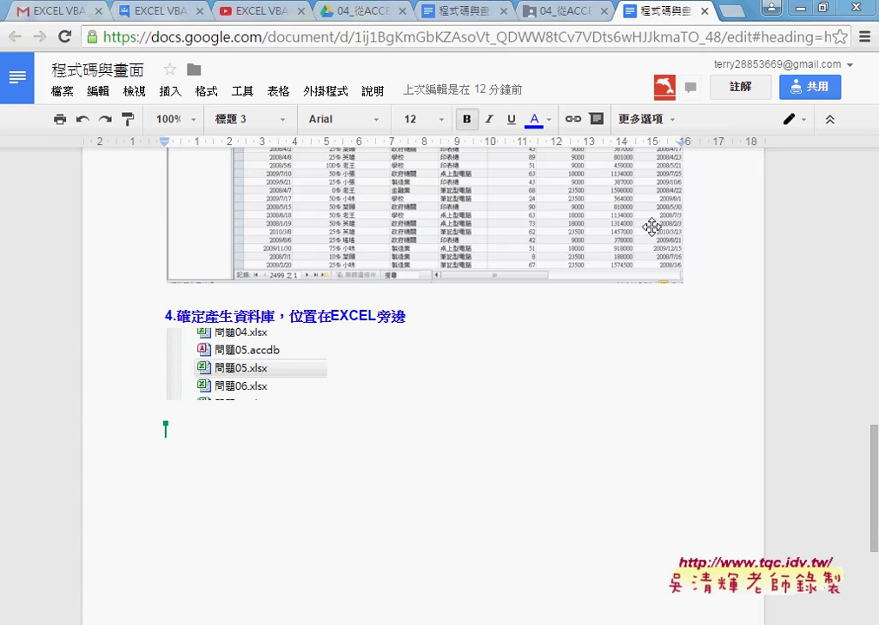
# - Minimize the browser and open 問題05.xlsx from the 02_範例90 folder in Excel
pyautogui.click(797, 9)
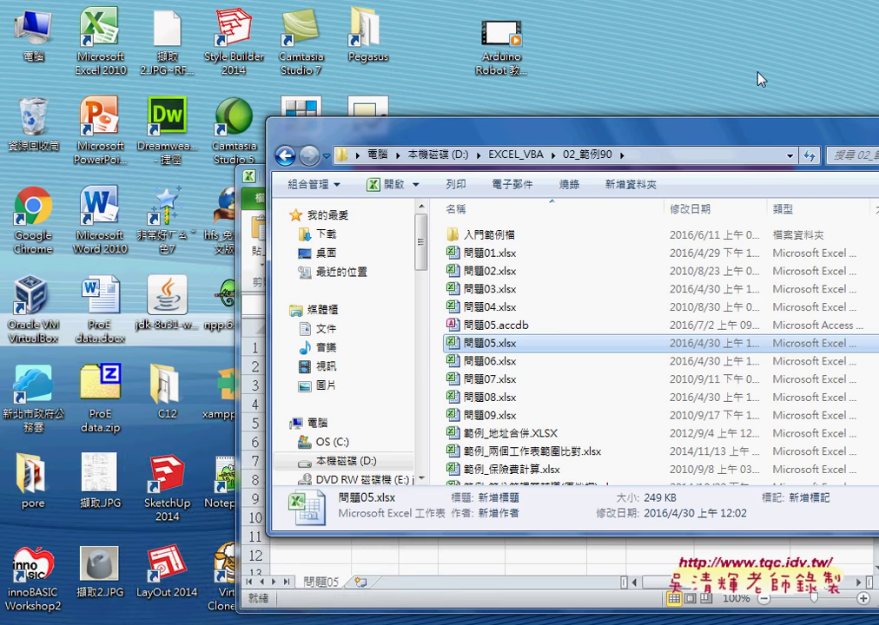
pyautogui.doubleClick(489, 343)
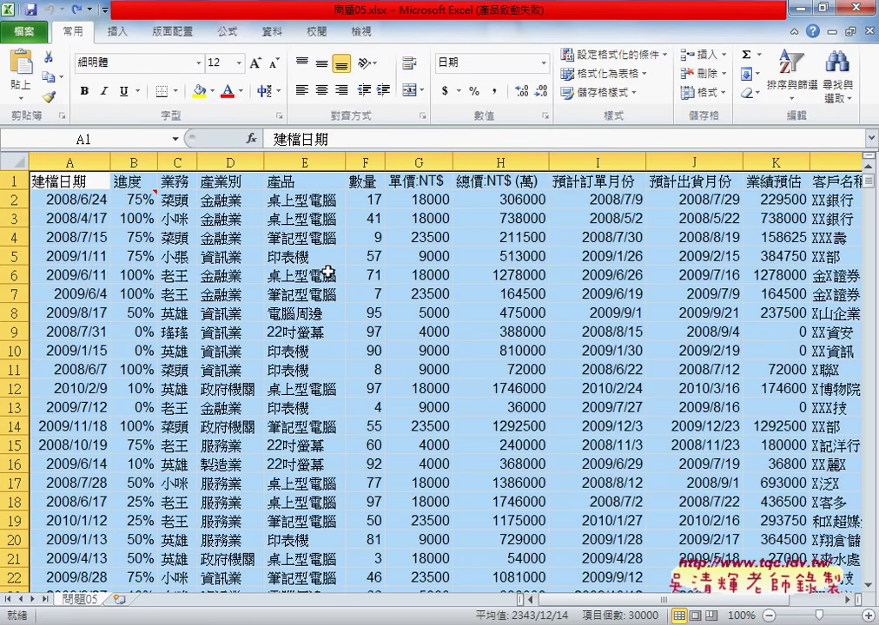
# - Zoom out the 問題05 sheet to review more sales rows, then bring up the Access table
pyautogui.click(770, 615)
pyautogui.click(769, 615)
pyautogui.click(769, 615)
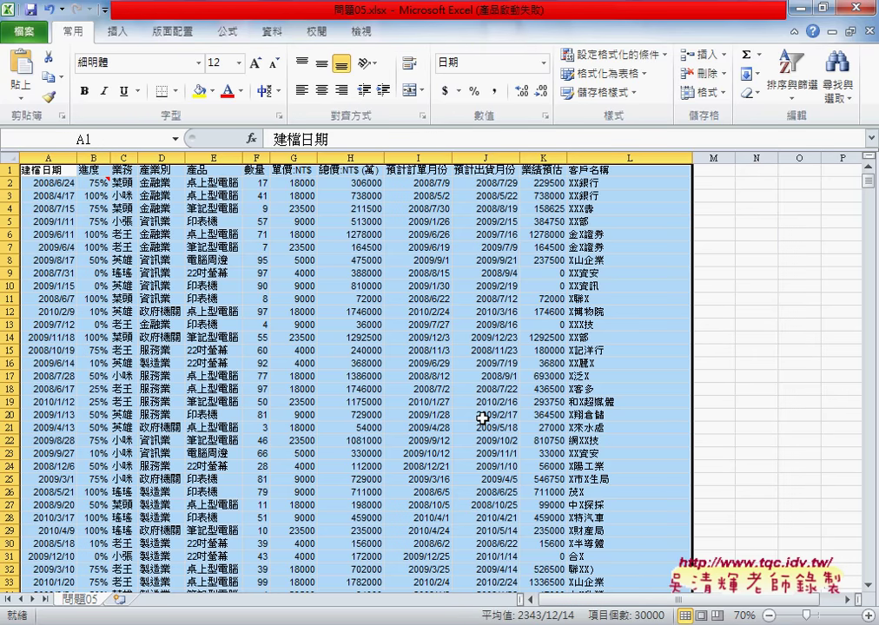
pyautogui.press('Delete')
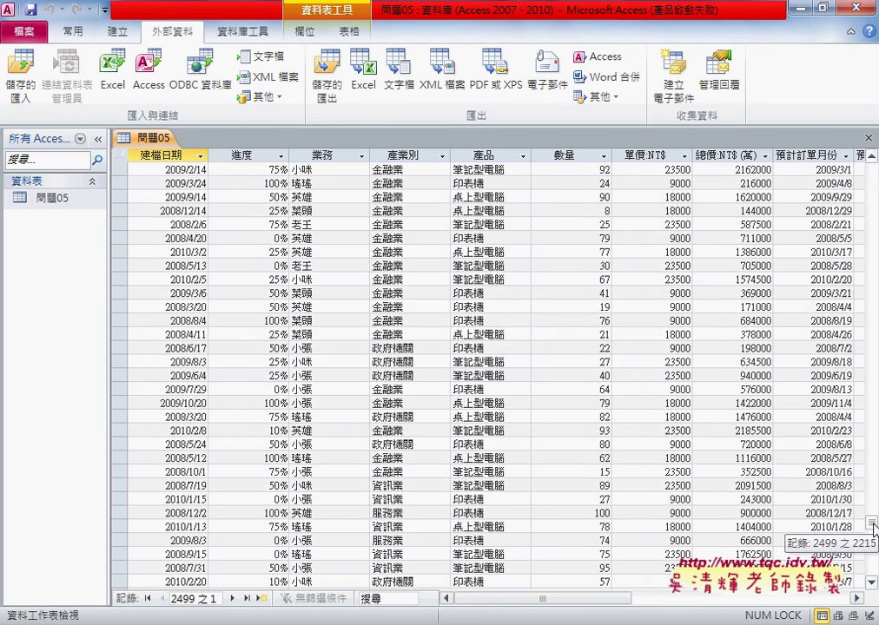
# - Select the last 9 records of the 問題05 table and delete them, up to the confirmation prompt
pyautogui.moveTo(872, 165); pyautogui.dragTo(872, 568)
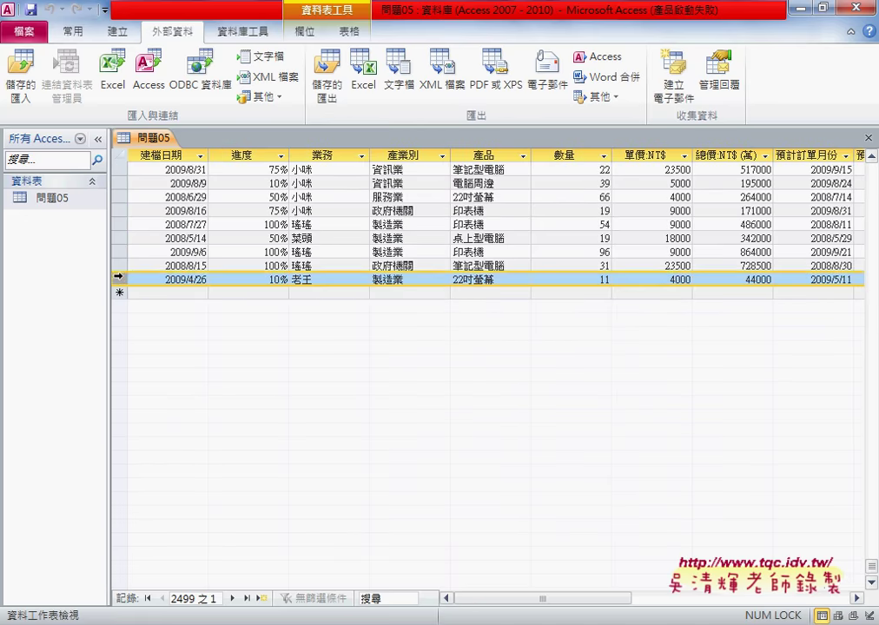
pyautogui.moveTo(119, 280); pyautogui.dragTo(112, 168)
pyautogui.press('Delete')
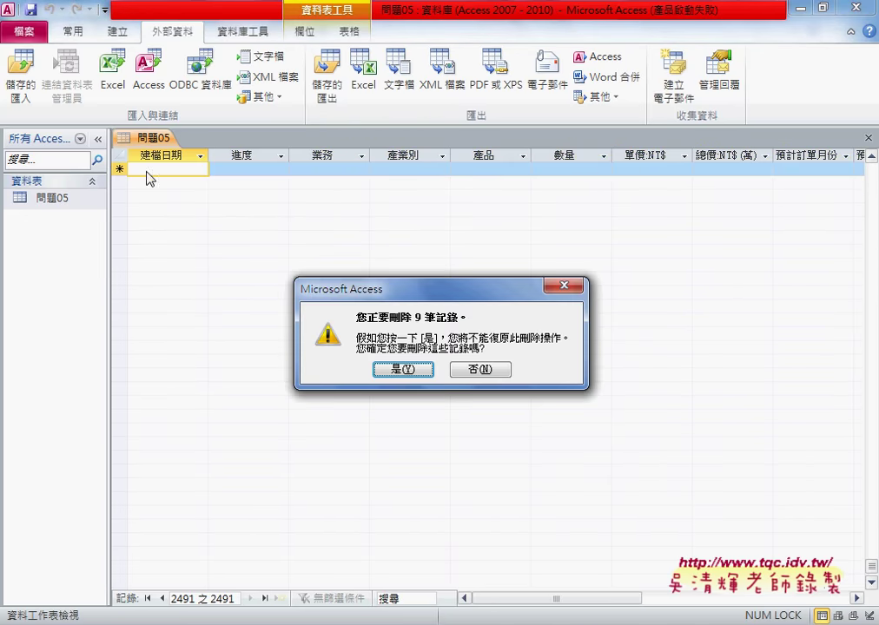